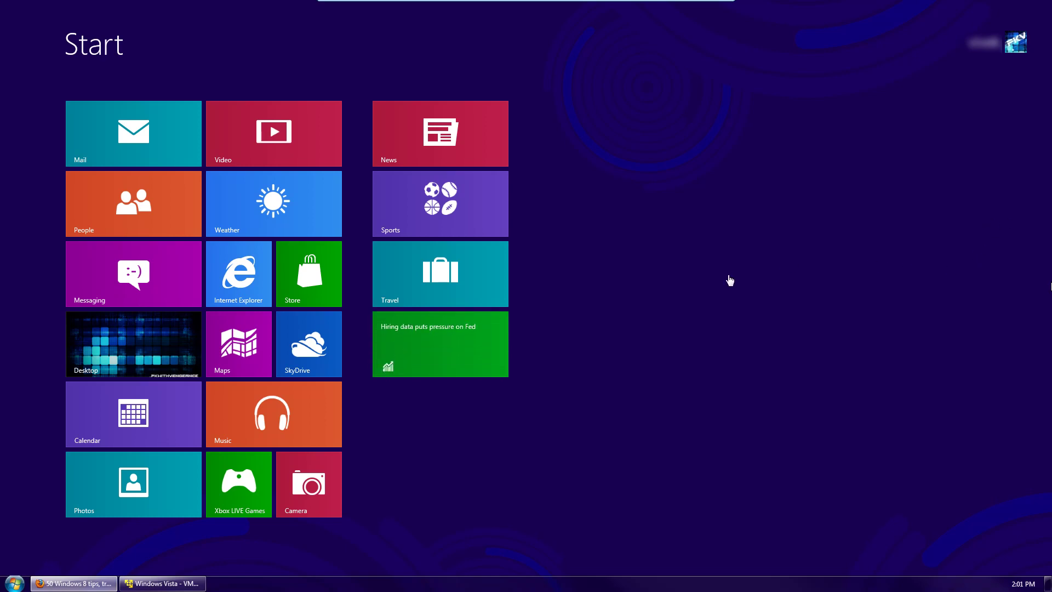
key("Right")
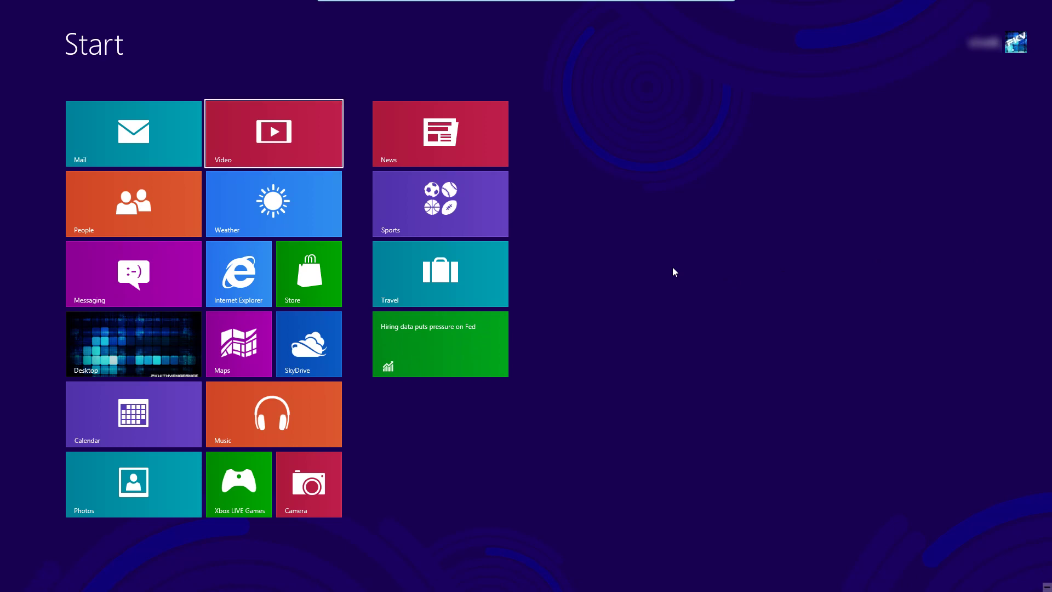
key("Right")
key("Left")
key("Left")
key("Down")
key("Down")
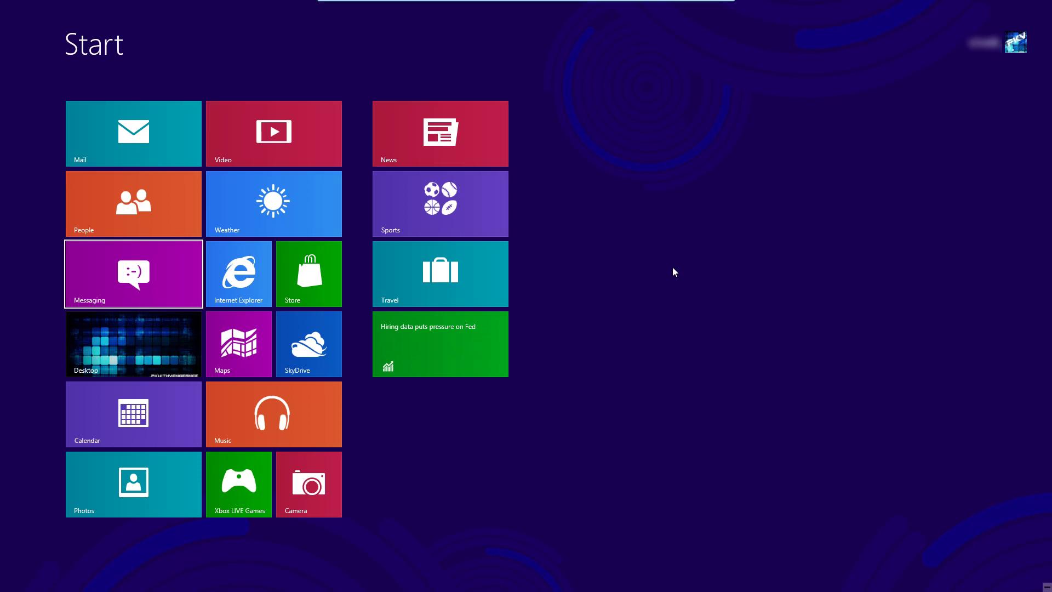
key("Right")
key("Right")
key("Right")
key("Left")
key("Left")
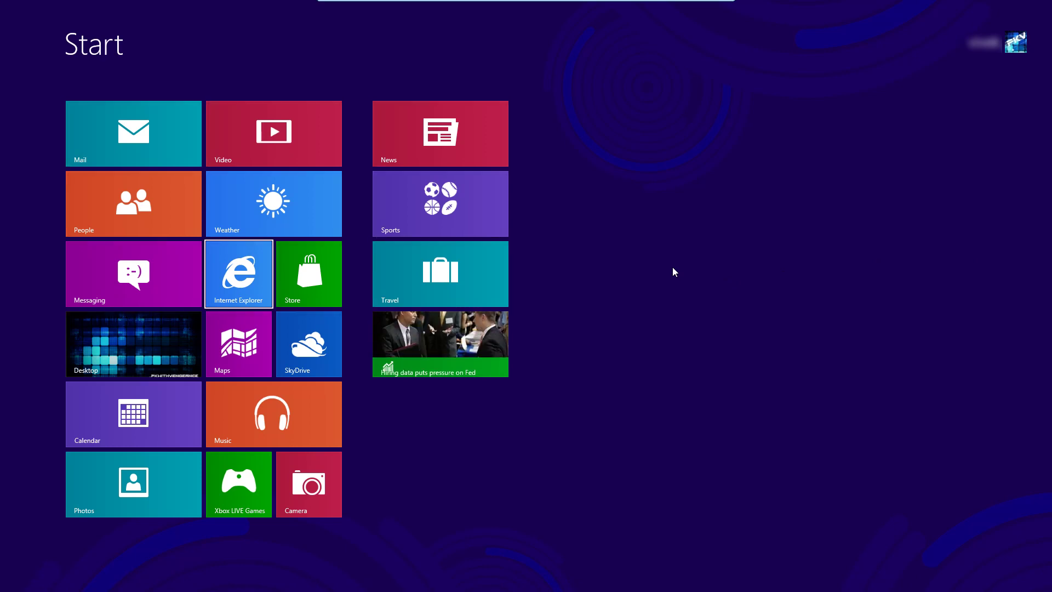
key("Right")
key("Right")
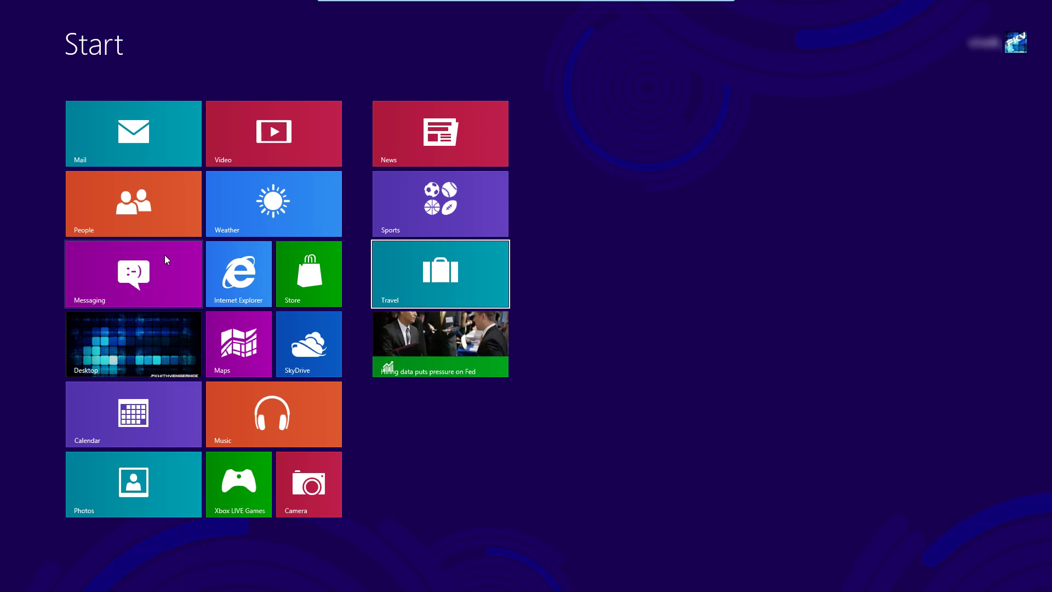
key("Left")
key("Left")
key("Left")
key("Up")
key("Up")
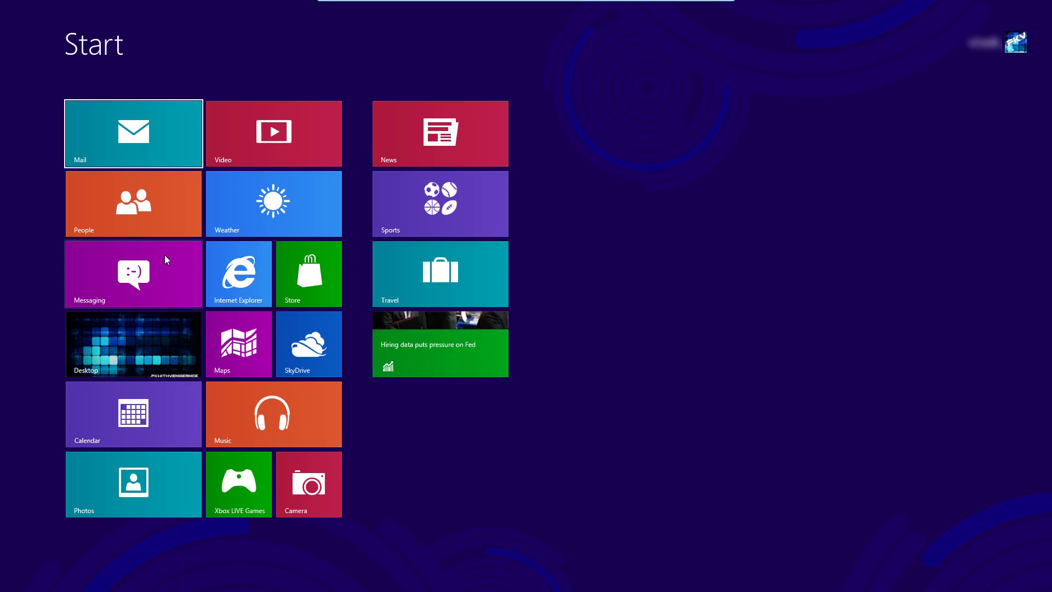
key("End")
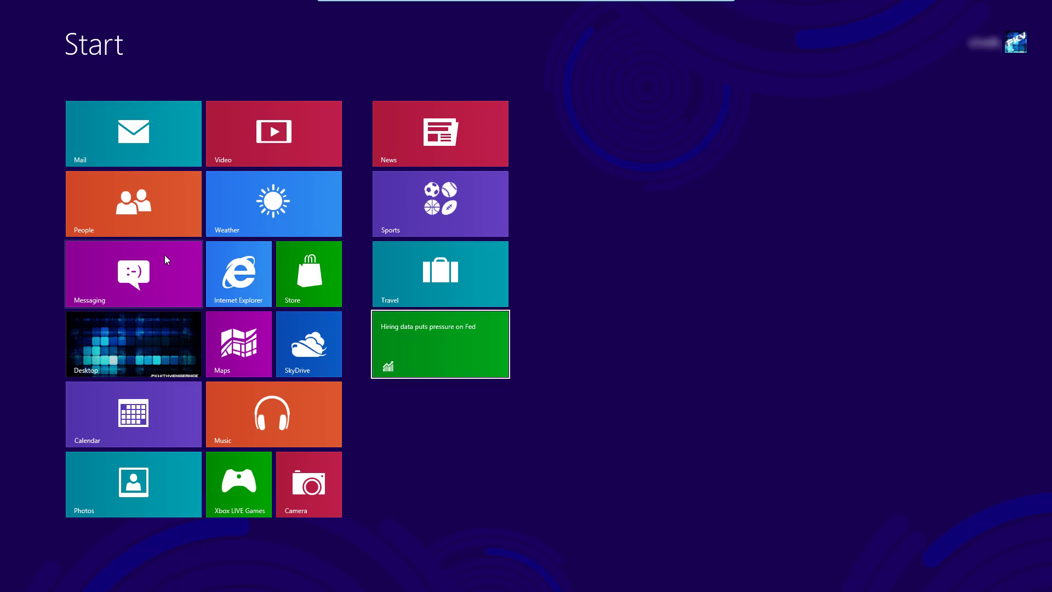
key("Home")
key("End")
key("Home")
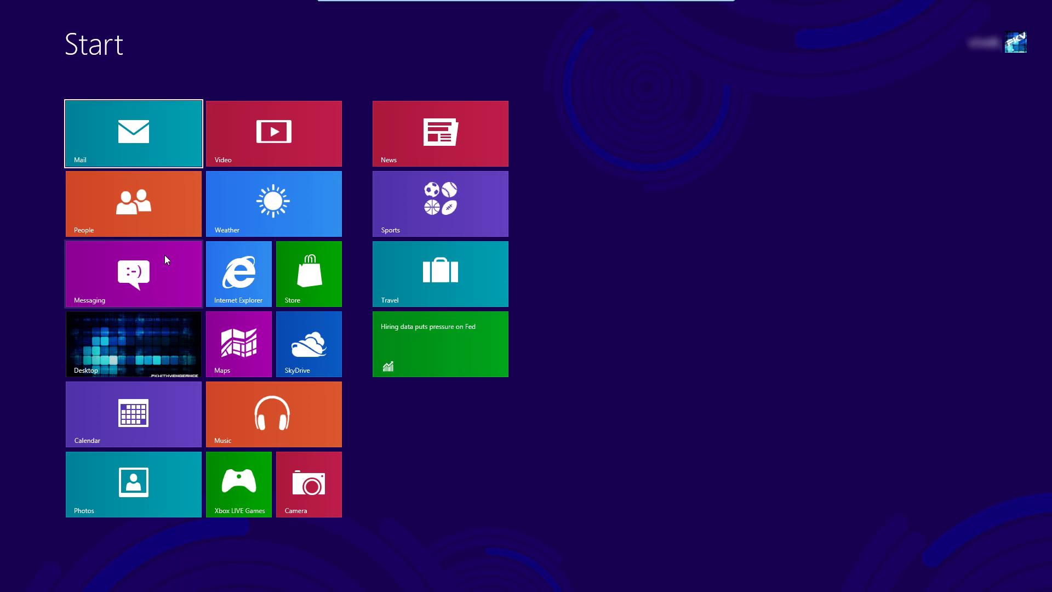
key("End")
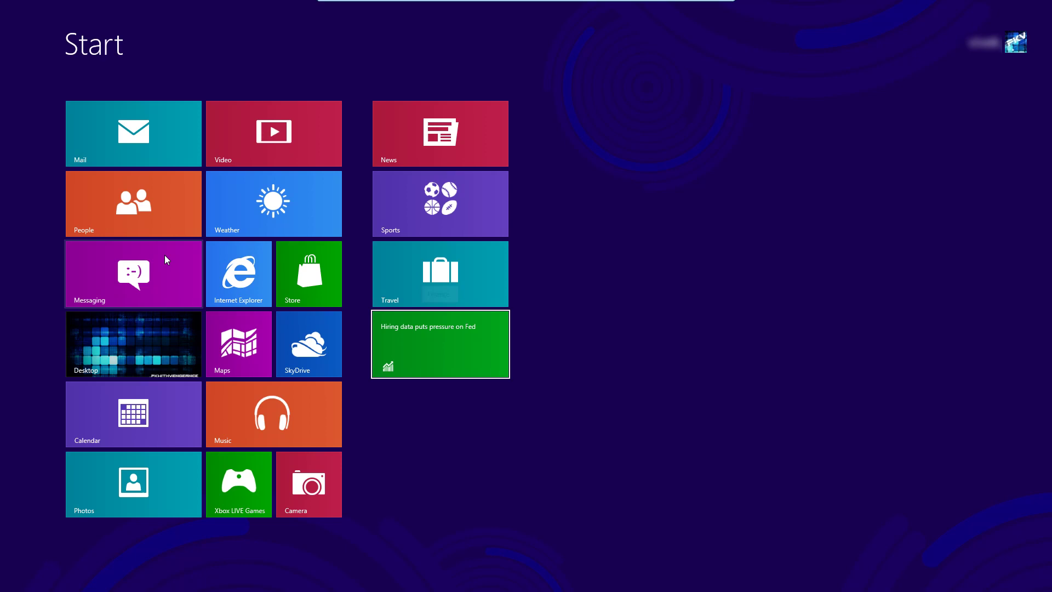
key("Home")
key("End")
key("Home")
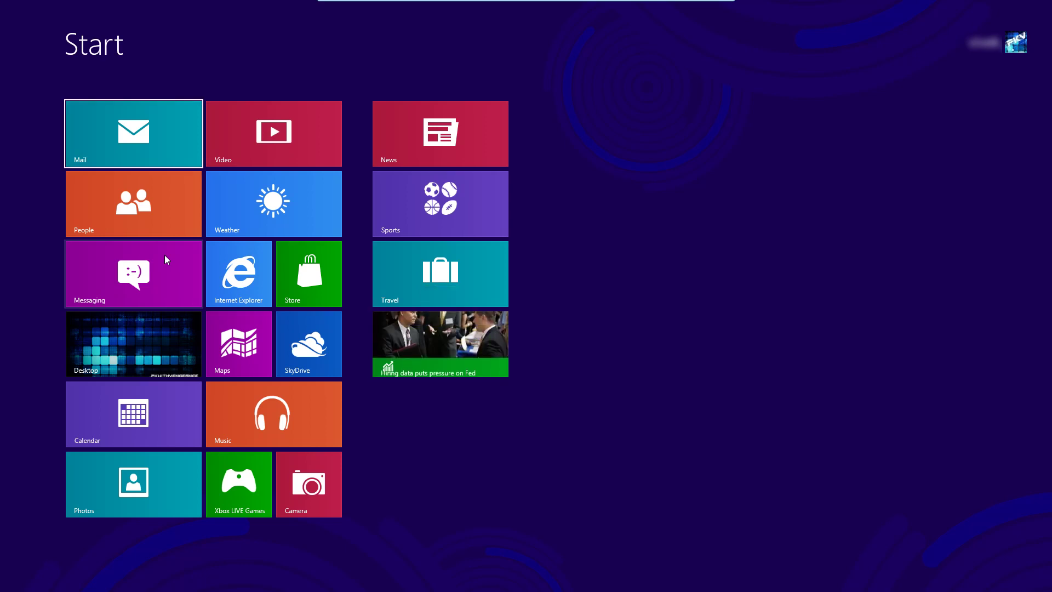
key("End")
key("Home")
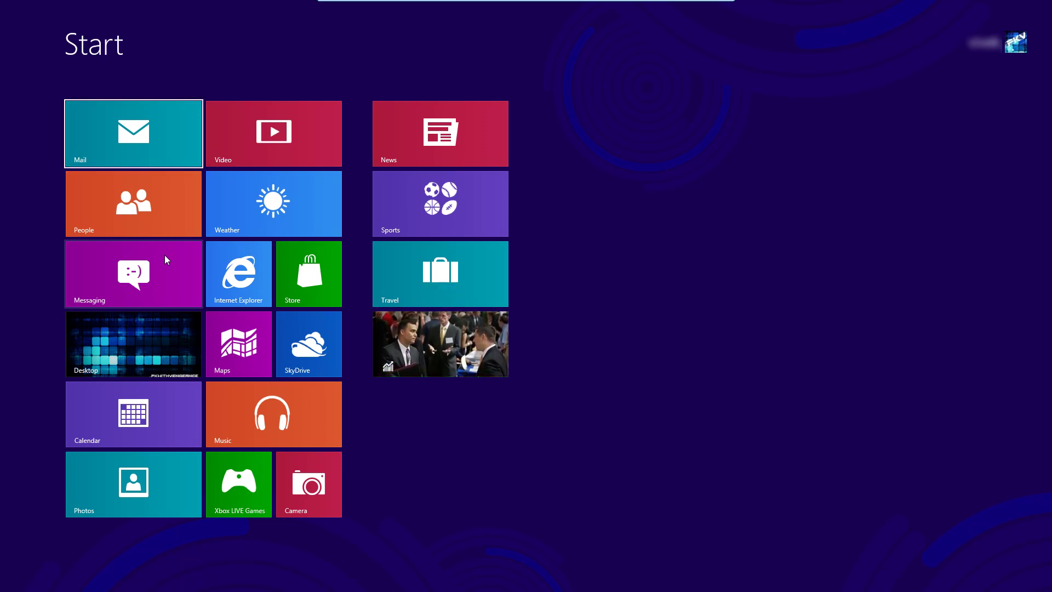
key("End")
key("Home")
key("End")
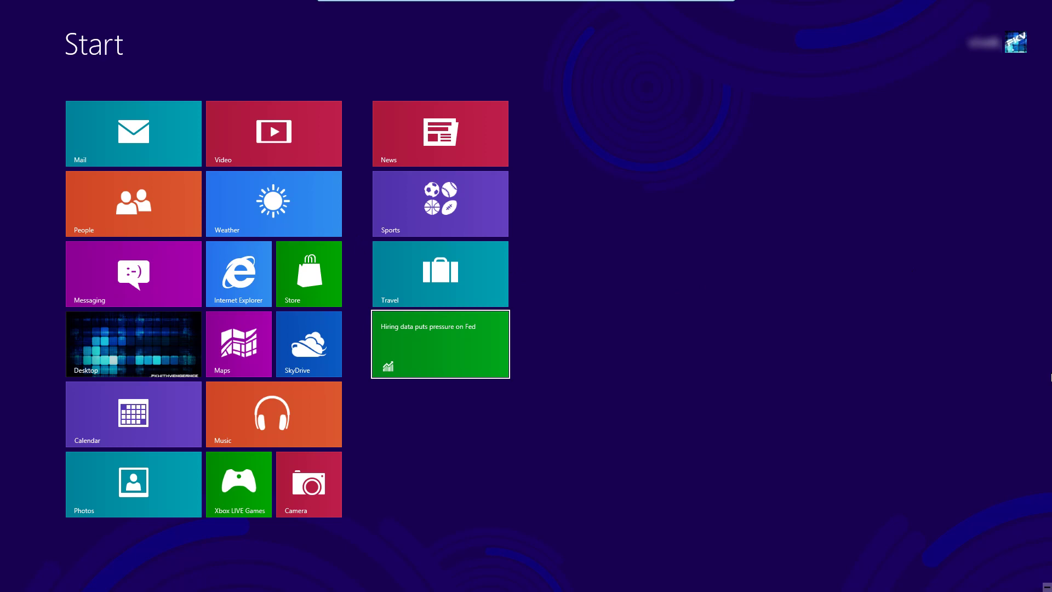
Step: Zoom out to the group overview, then move the small group ahead of the large one and back
mouse_move(1047, 587)
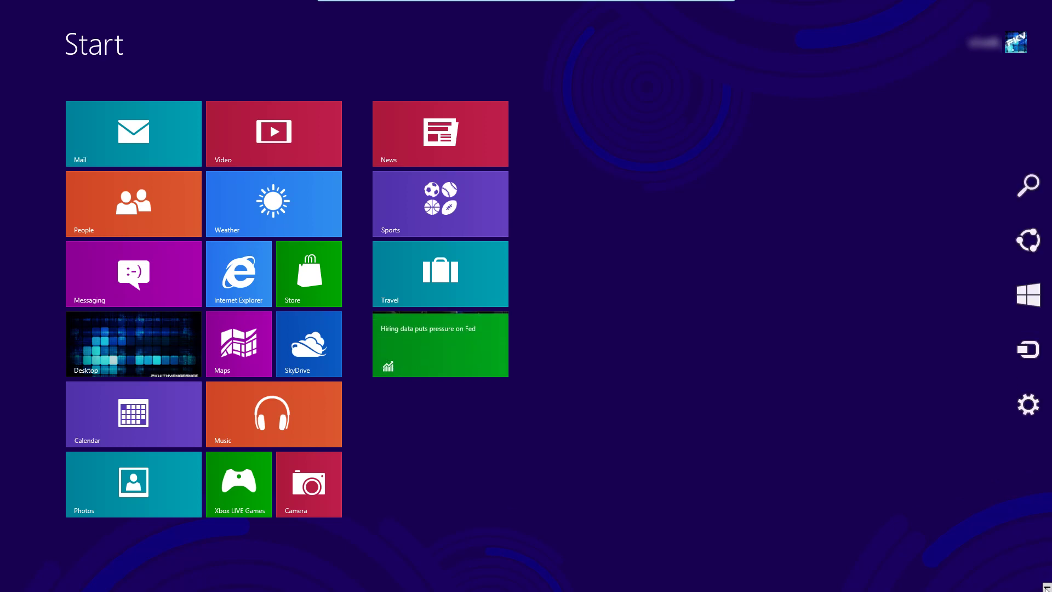
left_click(1046, 586)
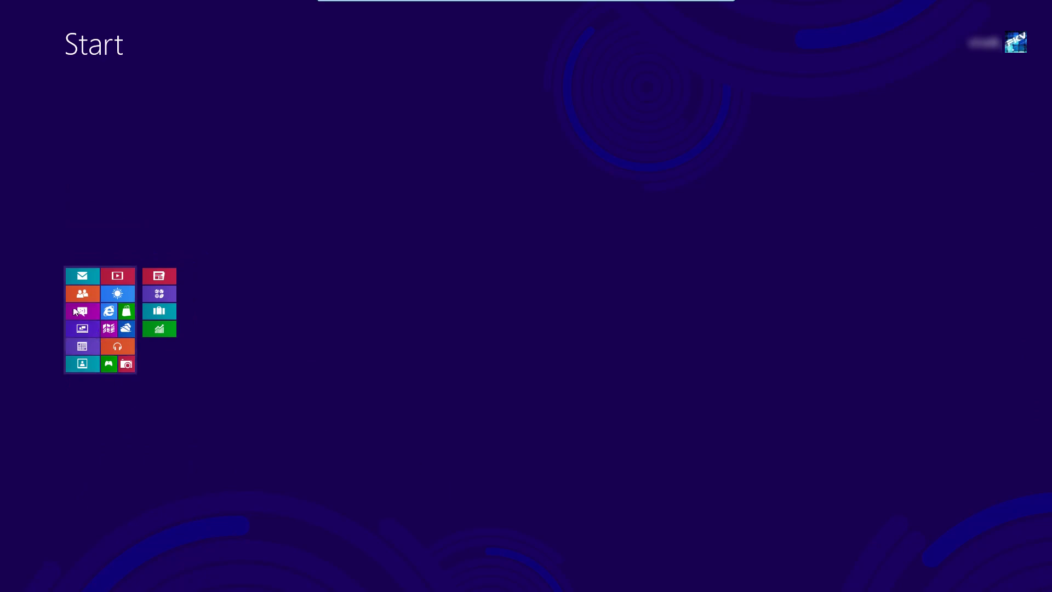
left_click_drag(93, 314, 163, 325)
left_click_drag(94, 310, 187, 318)
Step: Gather People, Weather, Mail and Messaging tiles into a new third group at the right
left_click(541, 390)
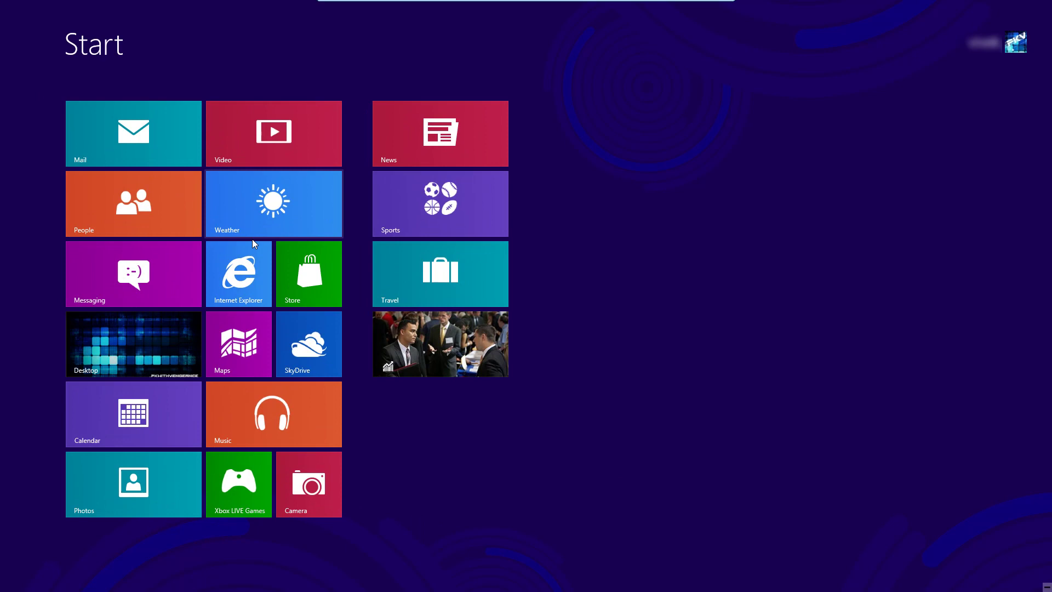
left_click_drag(90, 218, 569, 199)
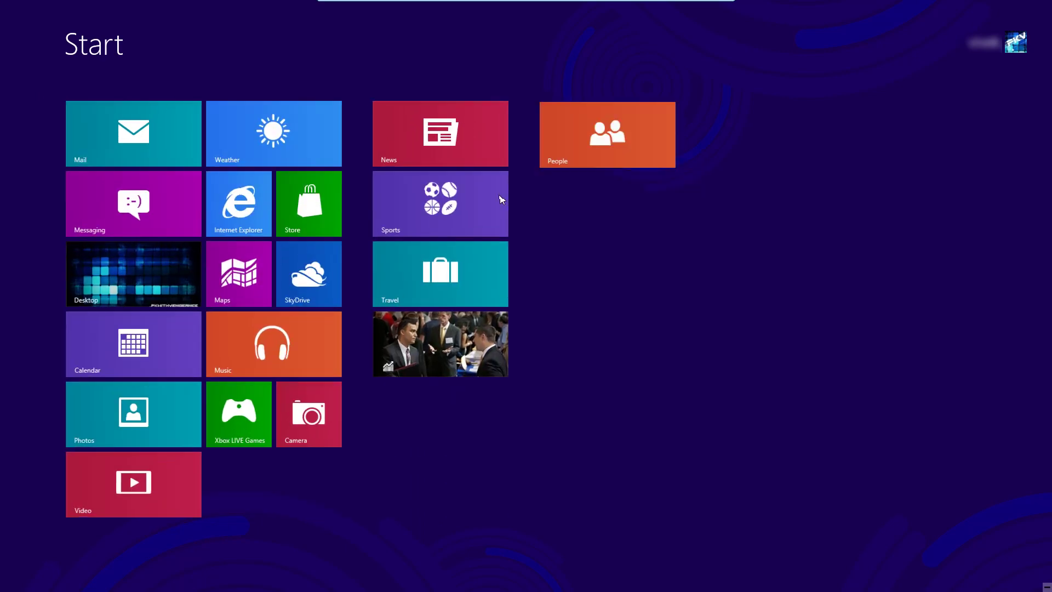
left_click_drag(281, 159, 603, 241)
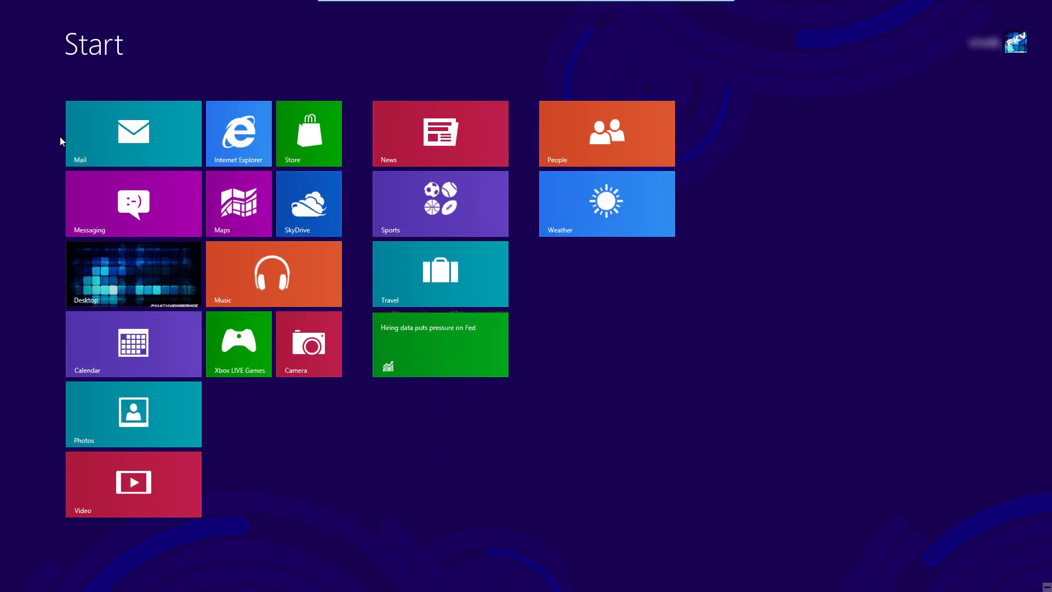
left_click_drag(72, 148, 571, 301)
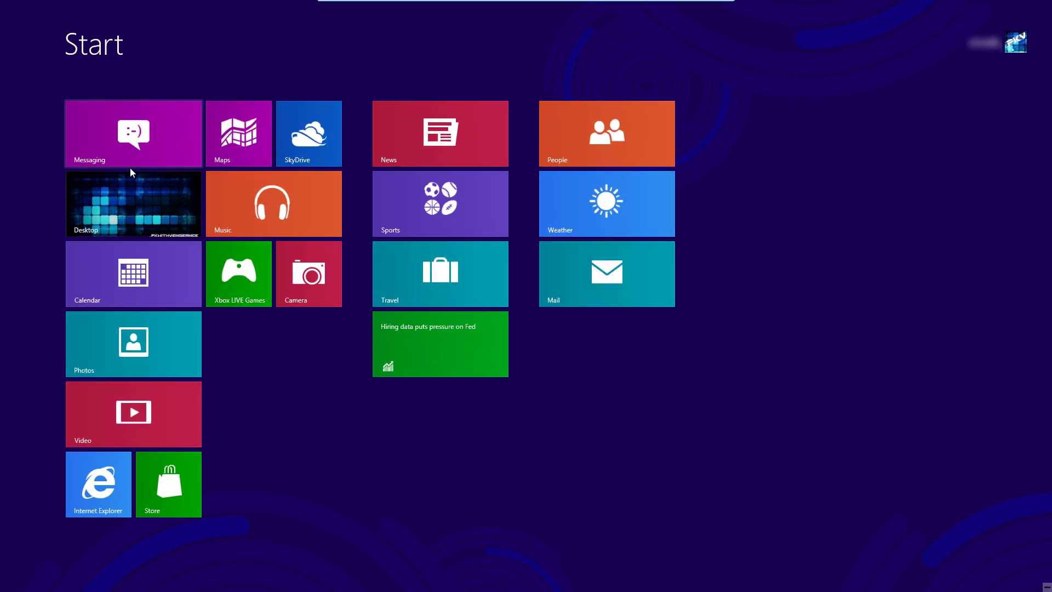
left_click_drag(131, 159, 621, 372)
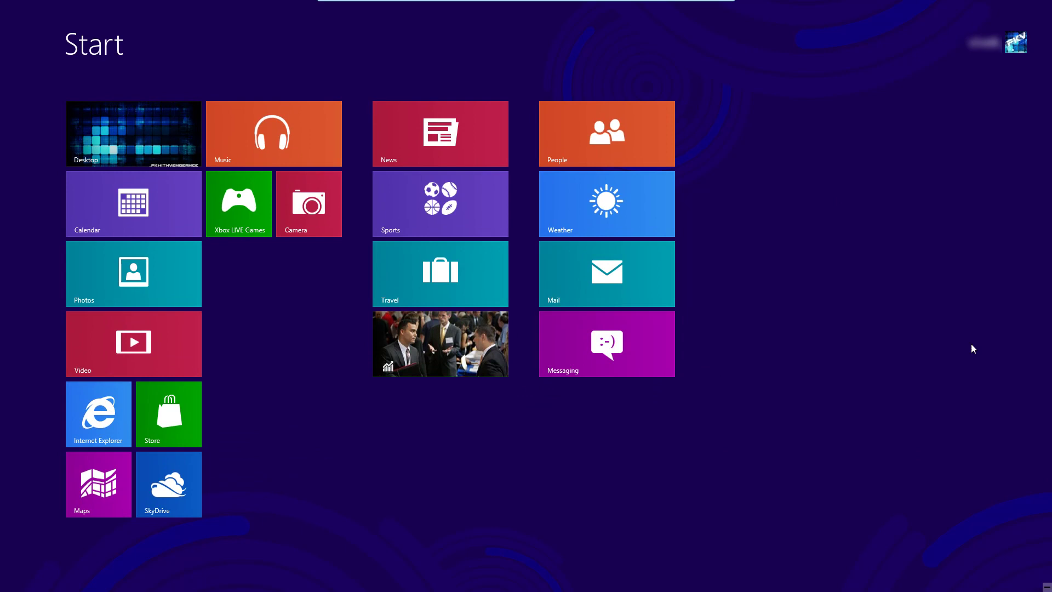
Step: In the zoomed-out overview, drag the People group to the far left
left_click(1047, 588)
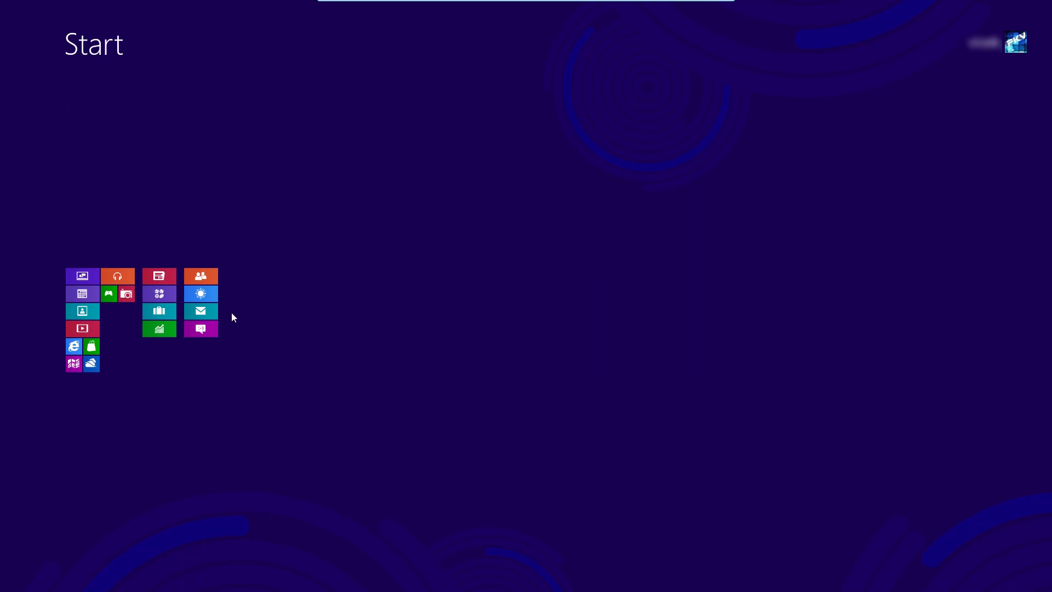
mouse_move(193, 297)
left_mouse_down()
mouse_move(162, 295)
mouse_move(205, 305)
left_mouse_up()
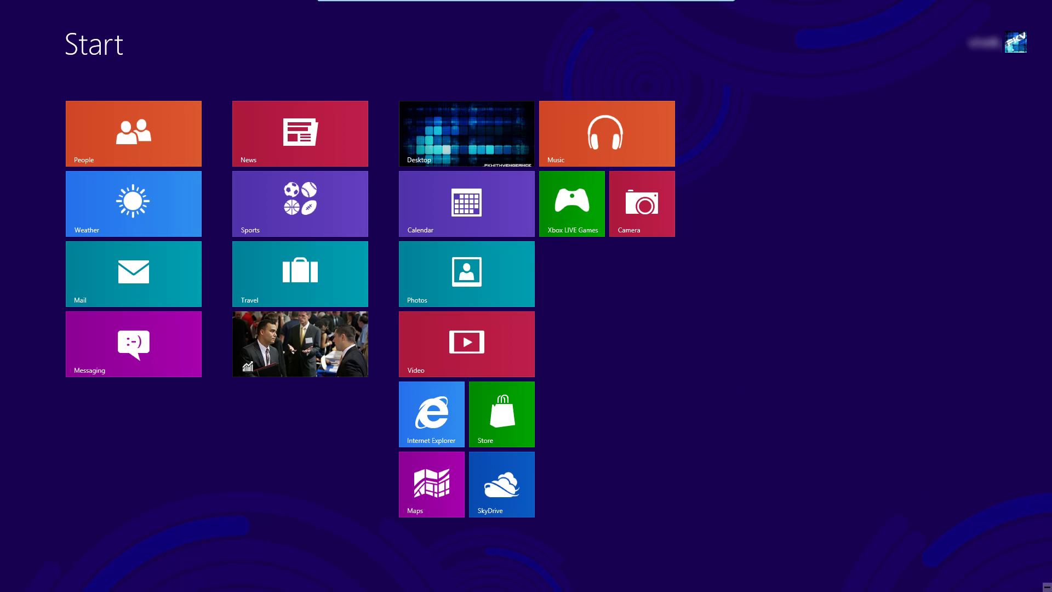
Step: Name the first tile group, holding People, Weather, Mail and Messaging, 'Social'
left_click(1045, 586)
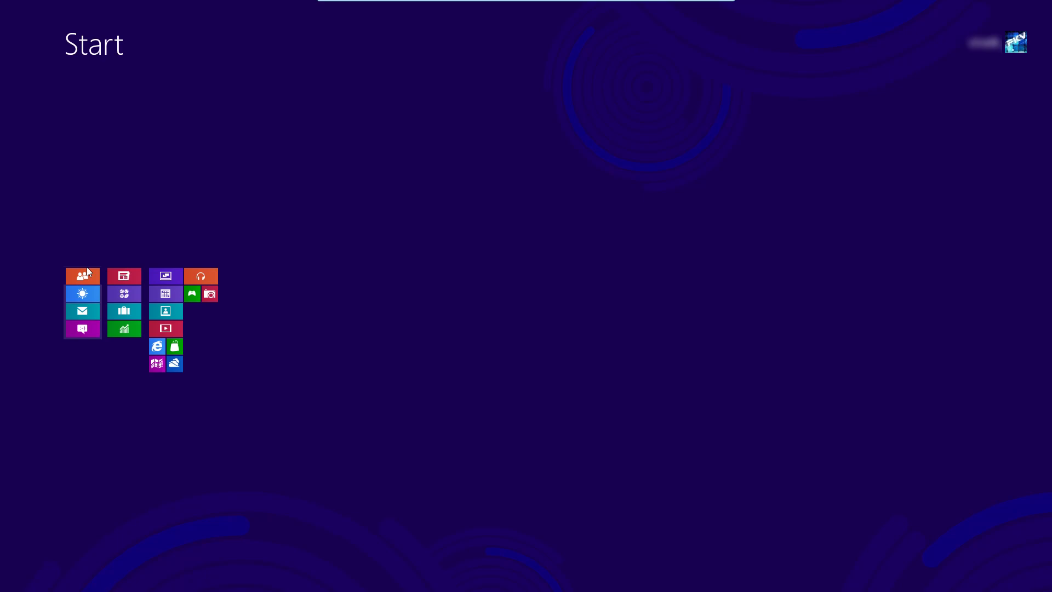
right_click(85, 303)
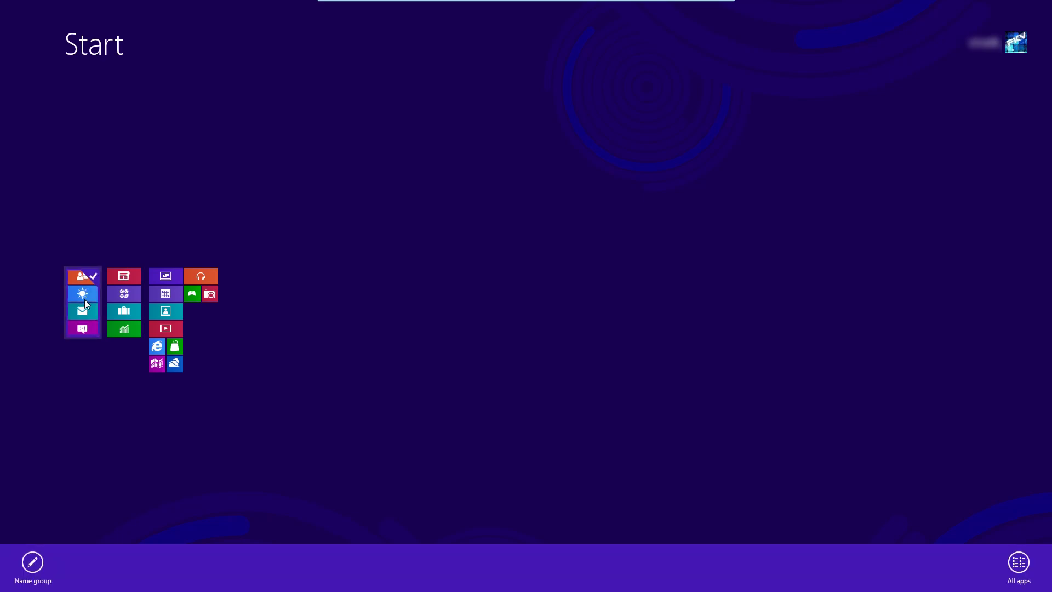
left_click(36, 578)
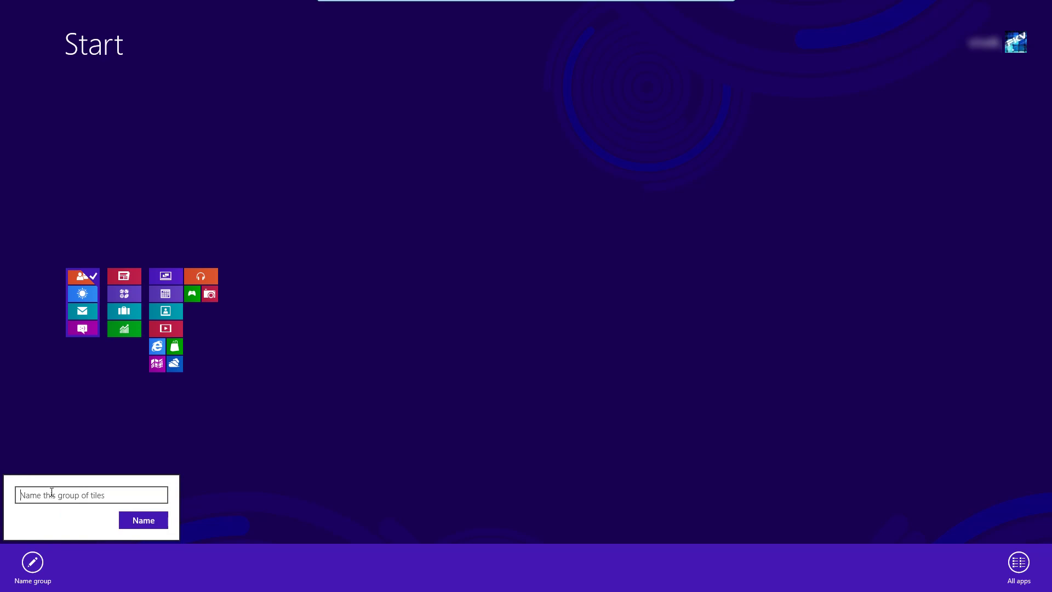
type("Social")
key("Return")
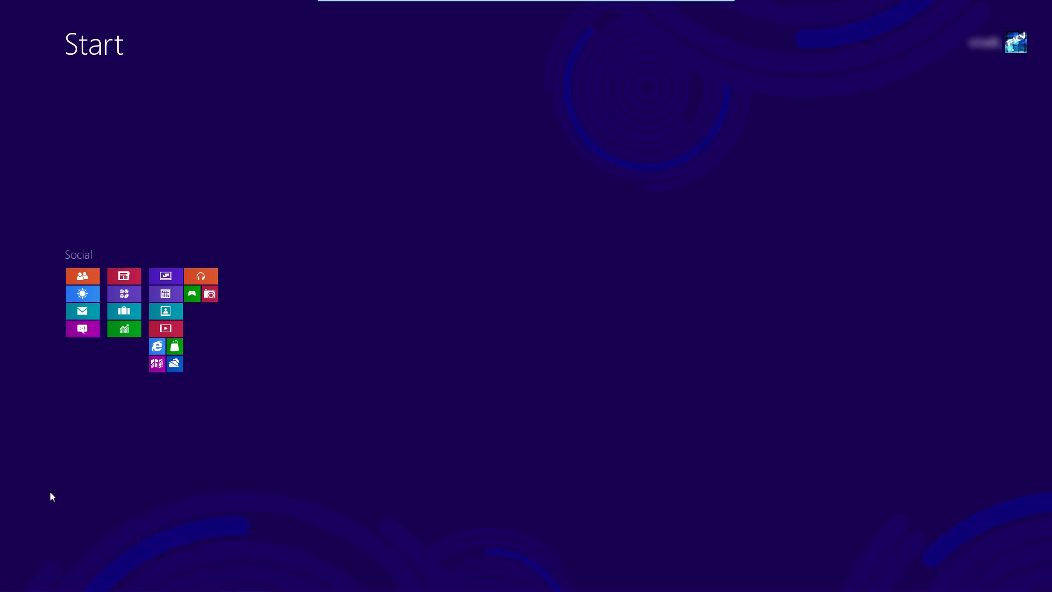
Step: Name the News and Sports group 'Business', correcting the typo
right_click(123, 303)
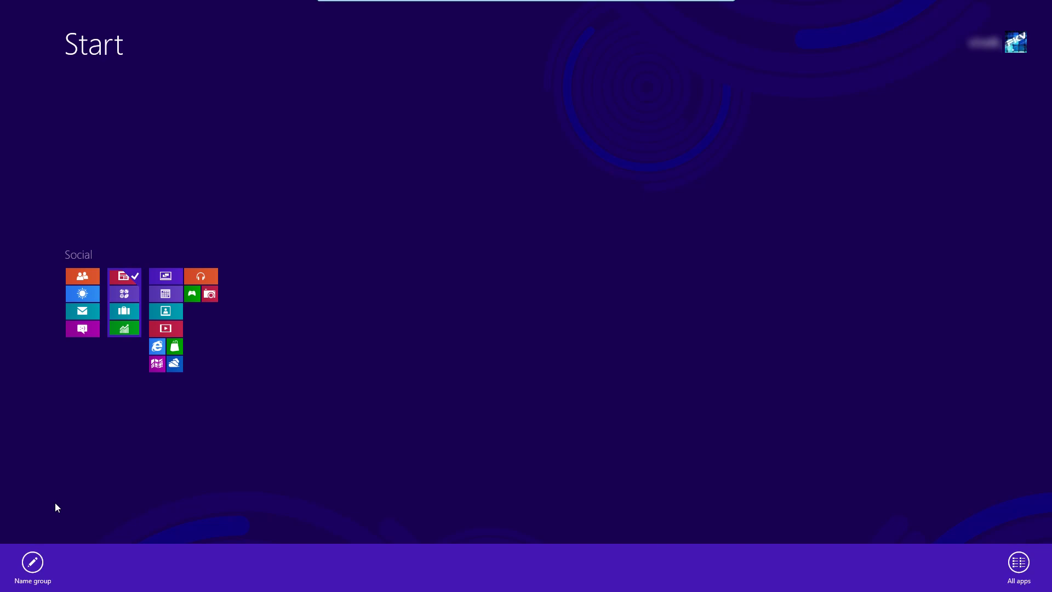
left_click(43, 568)
type("Busineess")
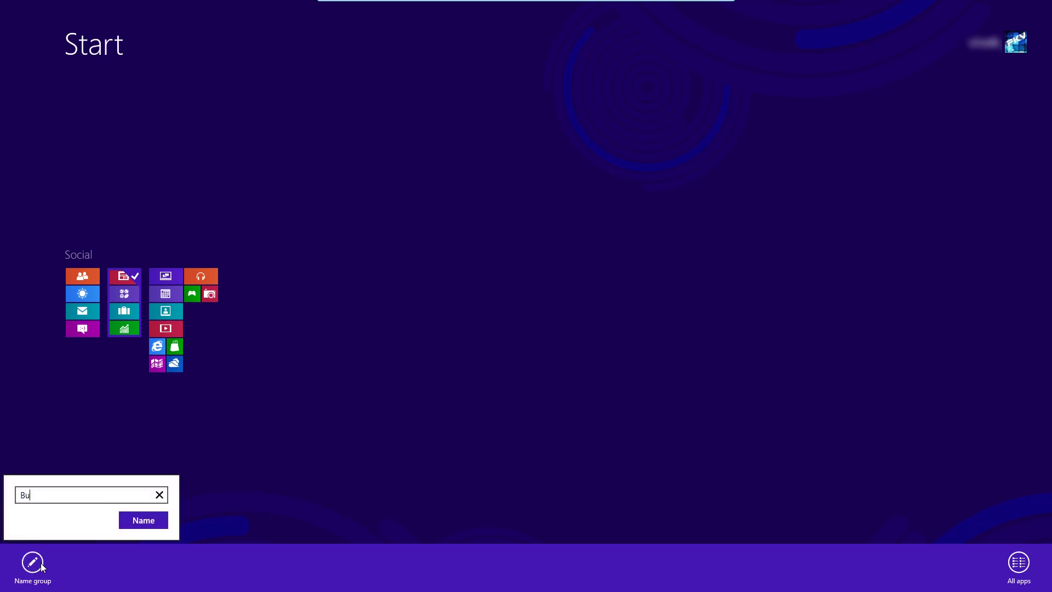
key("BackSpace")
key("BackSpace")
key("BackSpace")
type("ss")
key("Return")
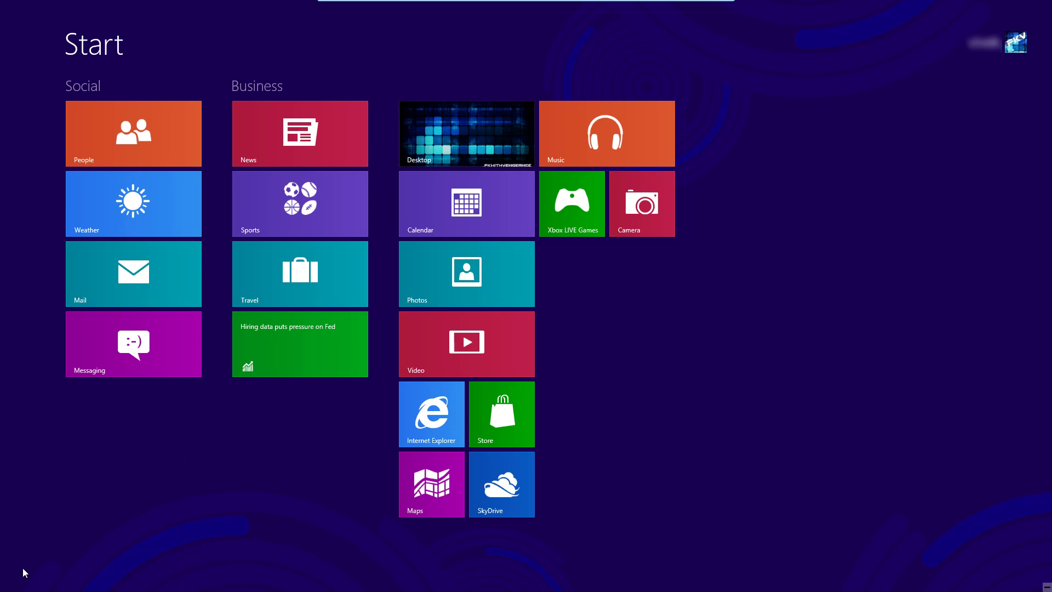
mouse_move(7, 587)
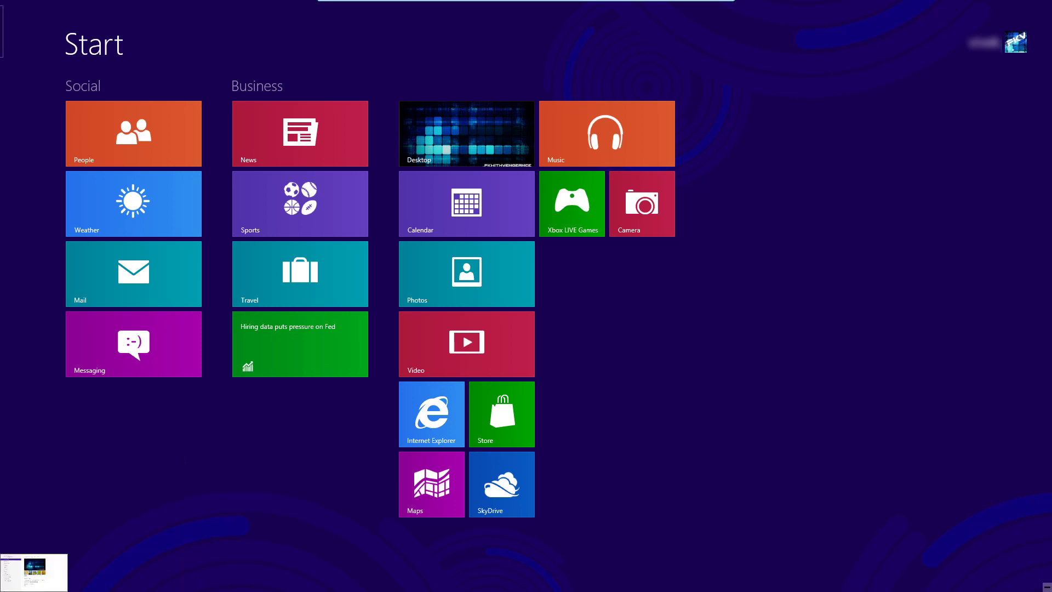
right_click(8, 588)
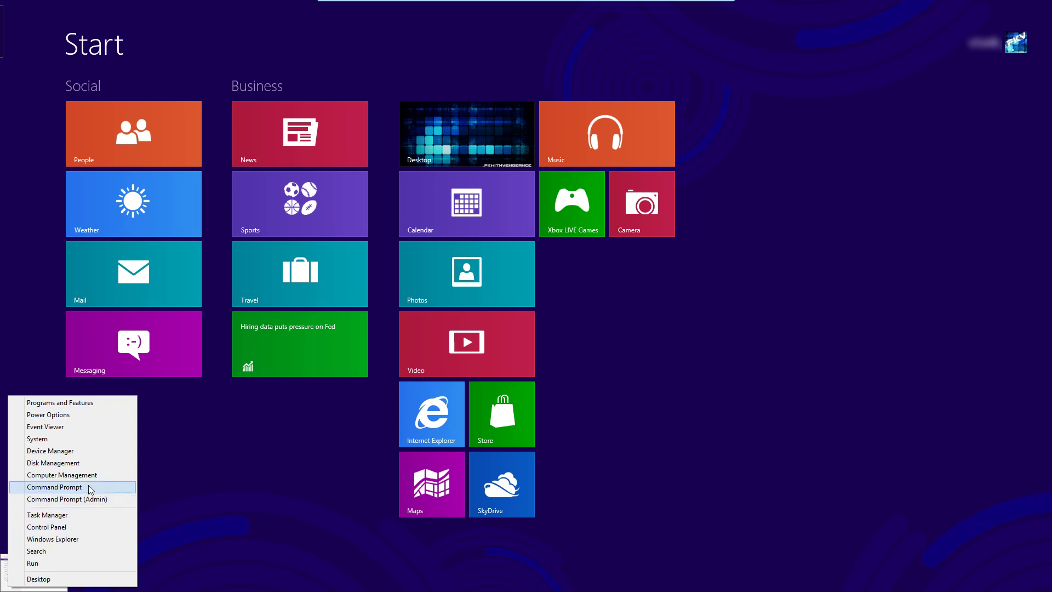
left_click(175, 466)
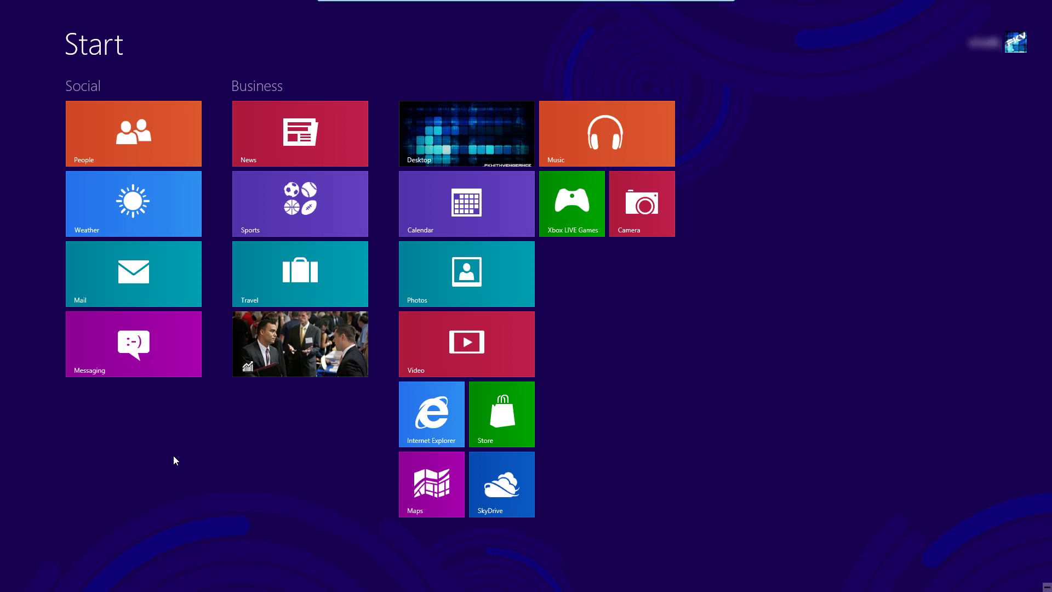
Step: Pin Calculator from the All apps list to the Start screen
right_click(185, 455)
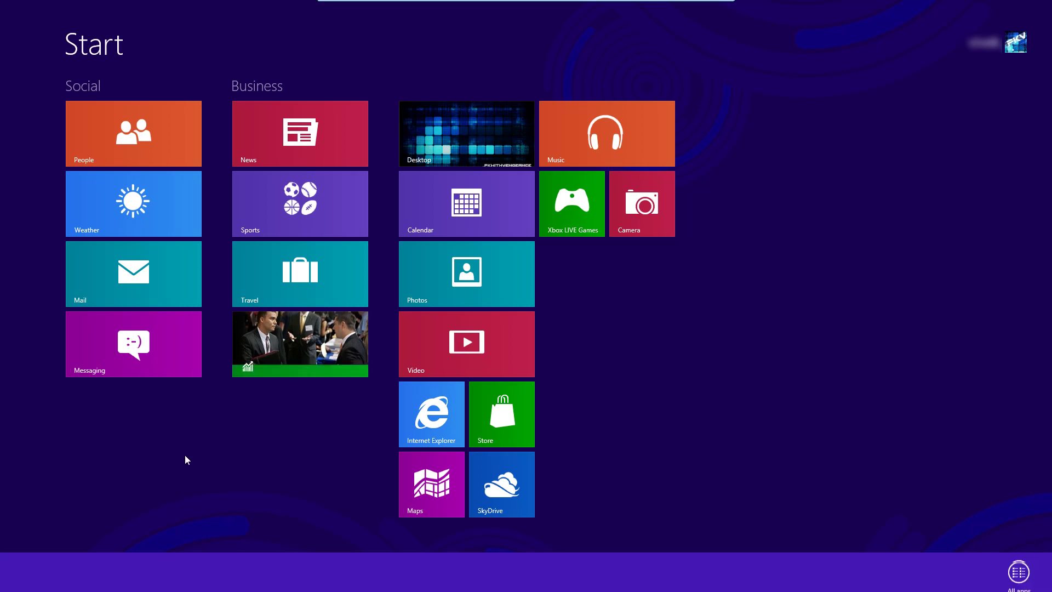
left_click(1019, 564)
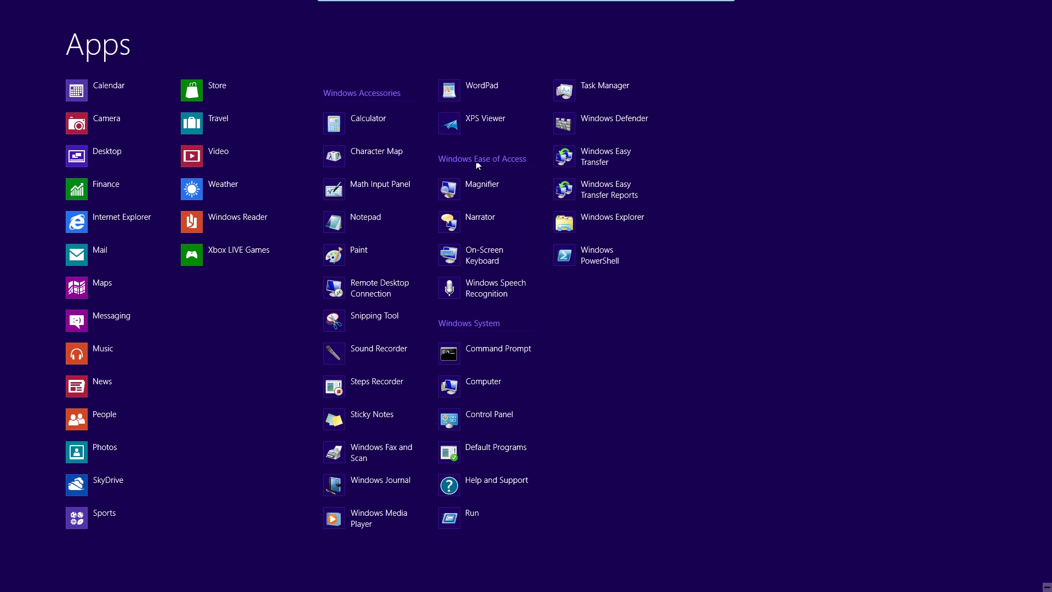
right_click(354, 123)
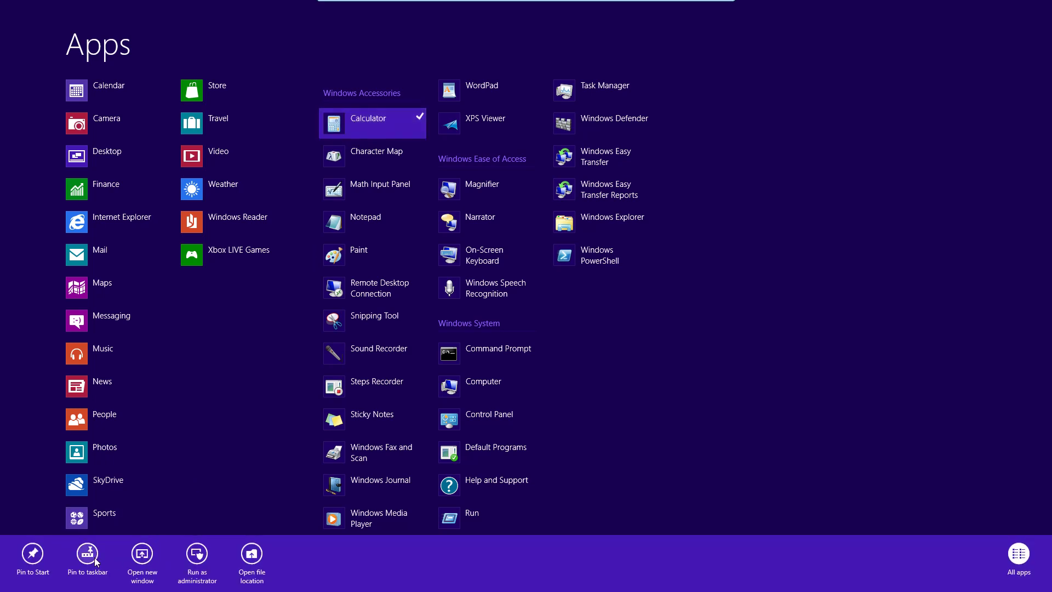
left_click(33, 555)
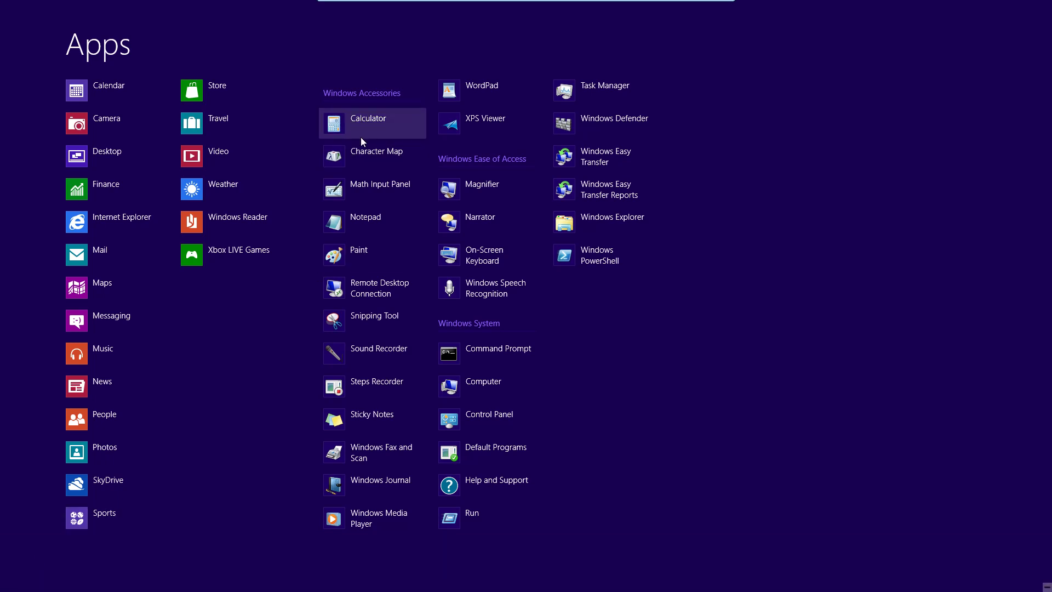
key("super")
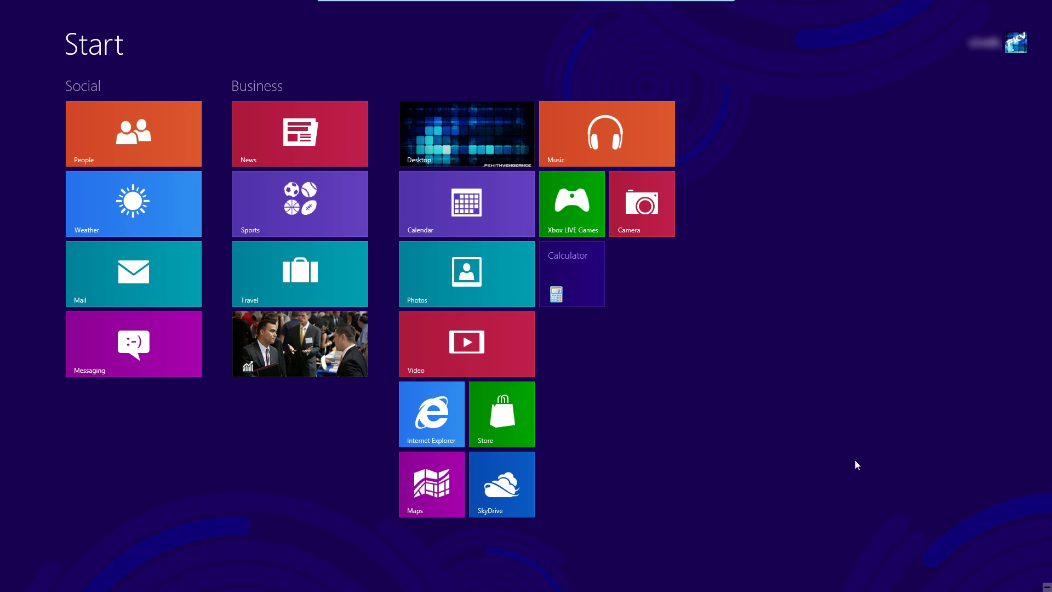
right_click(876, 487)
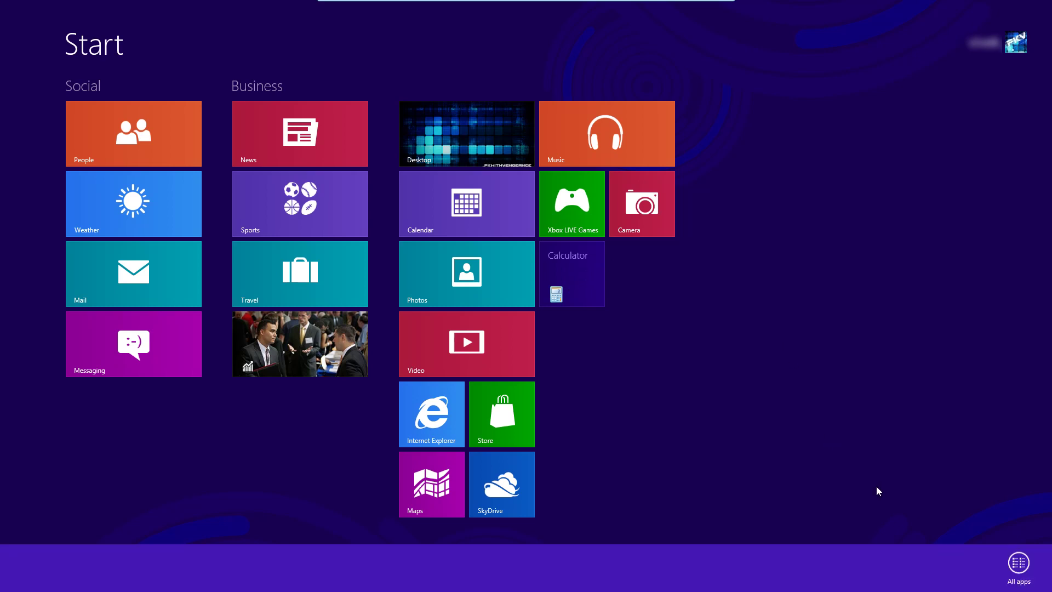
left_click(1015, 568)
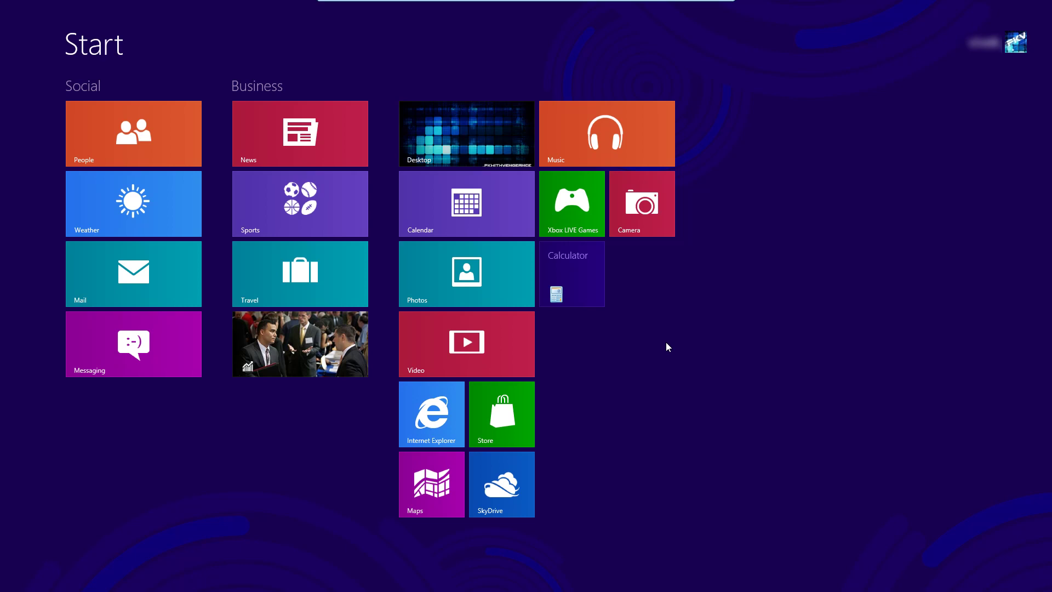
type("control")
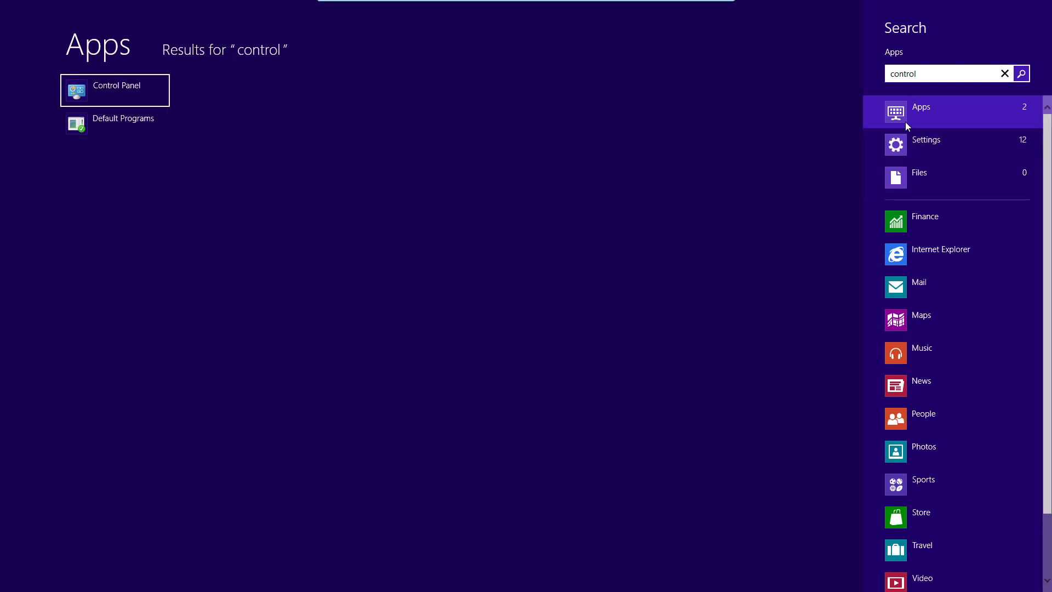
key("Escape")
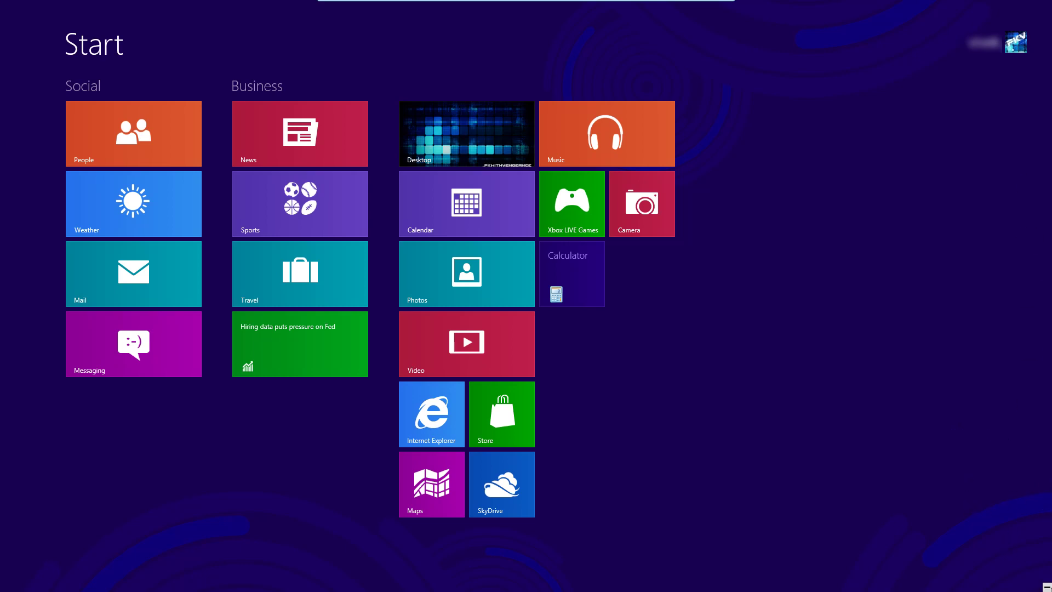
mouse_move(1048, 587)
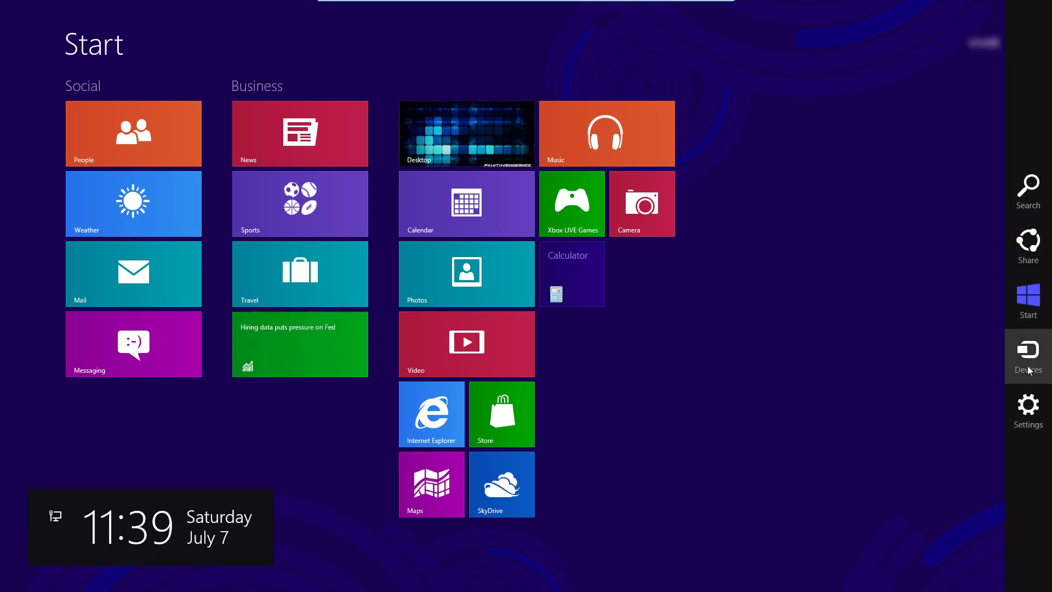
left_click(1027, 401)
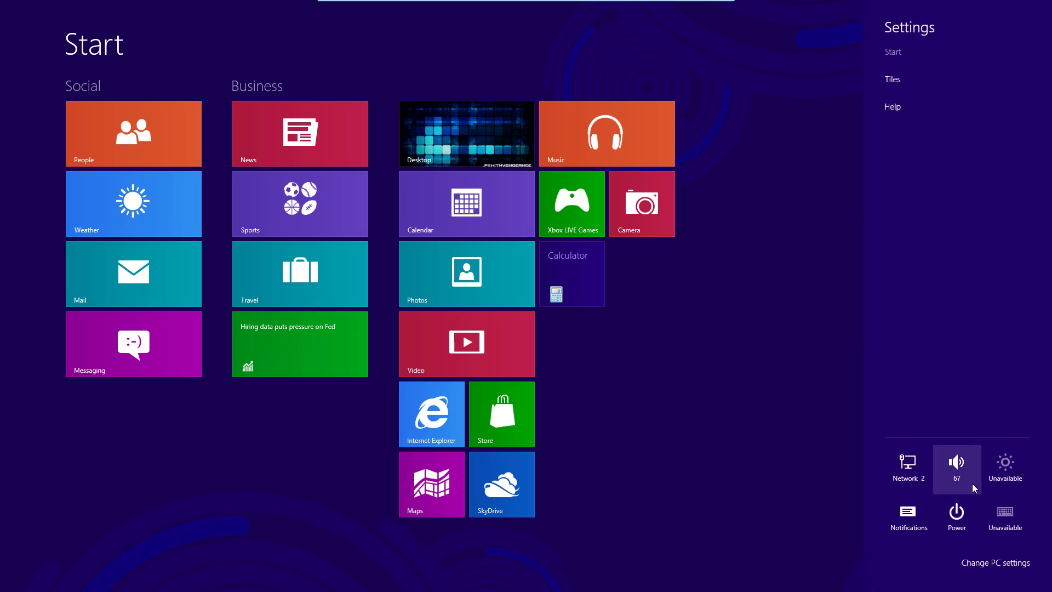
left_click(957, 512)
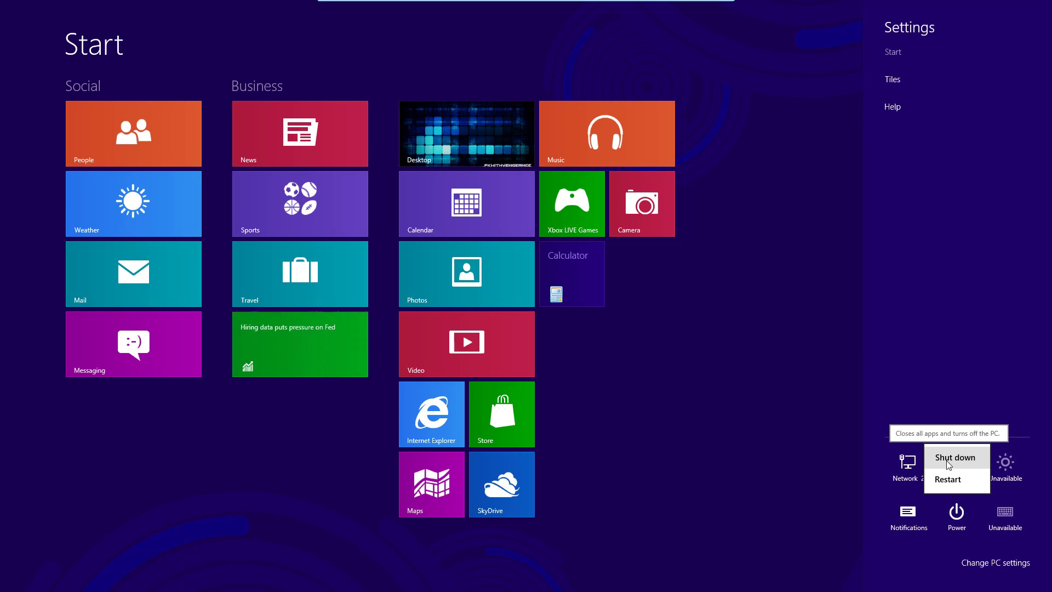
left_click(842, 406)
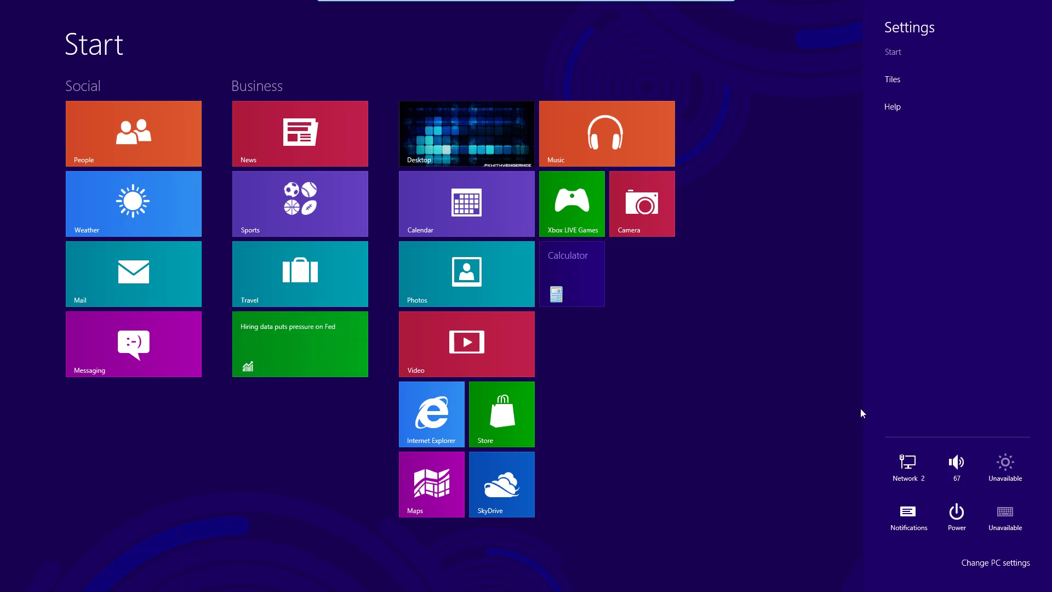
left_click(861, 410)
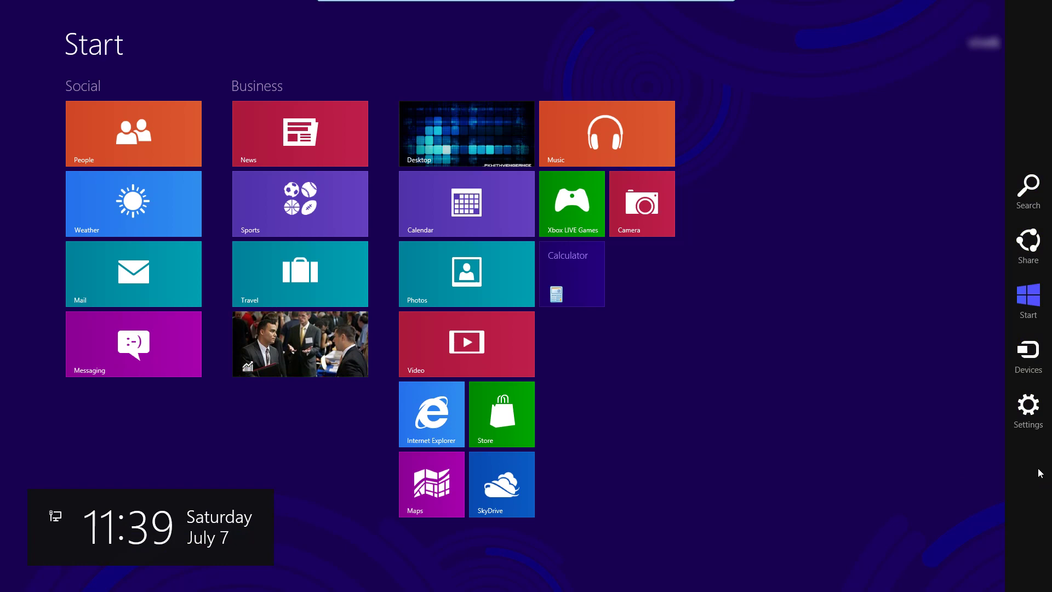
left_click(1028, 408)
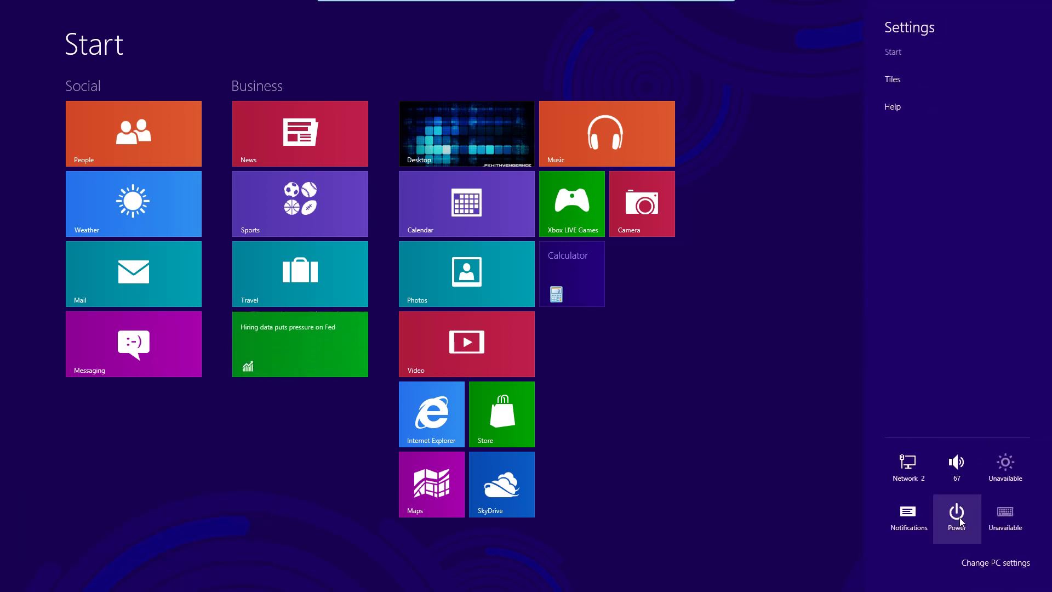
left_click(959, 522)
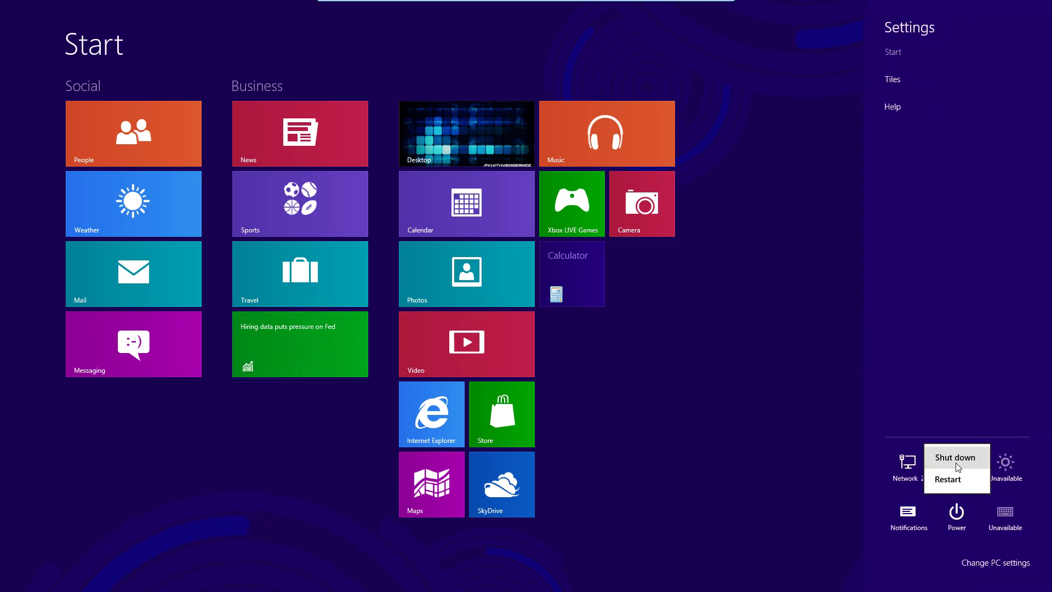
left_click(787, 402)
left_click(787, 403)
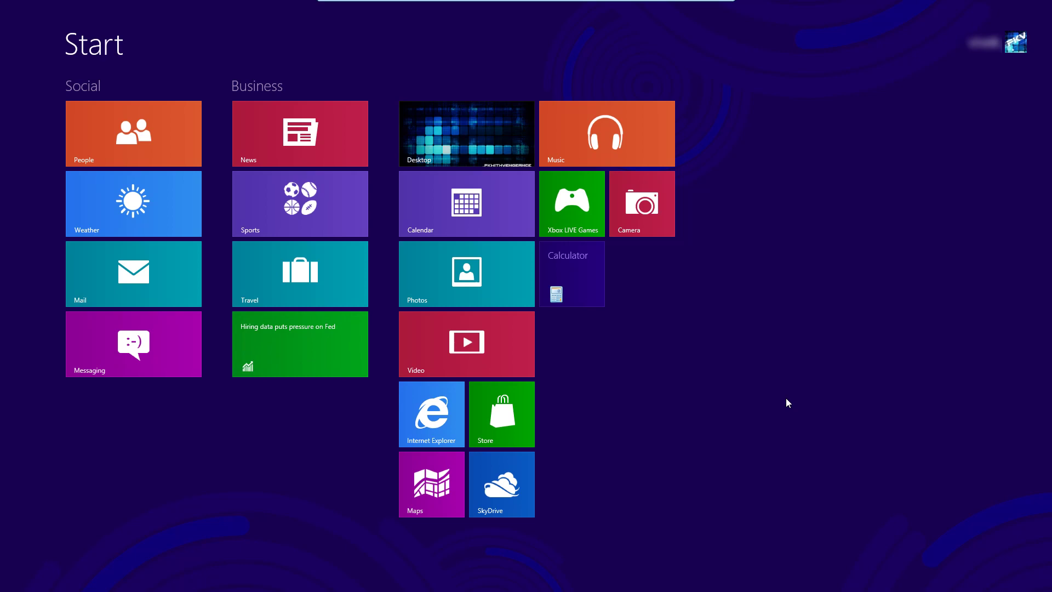
key("ctrl+alt+Delete")
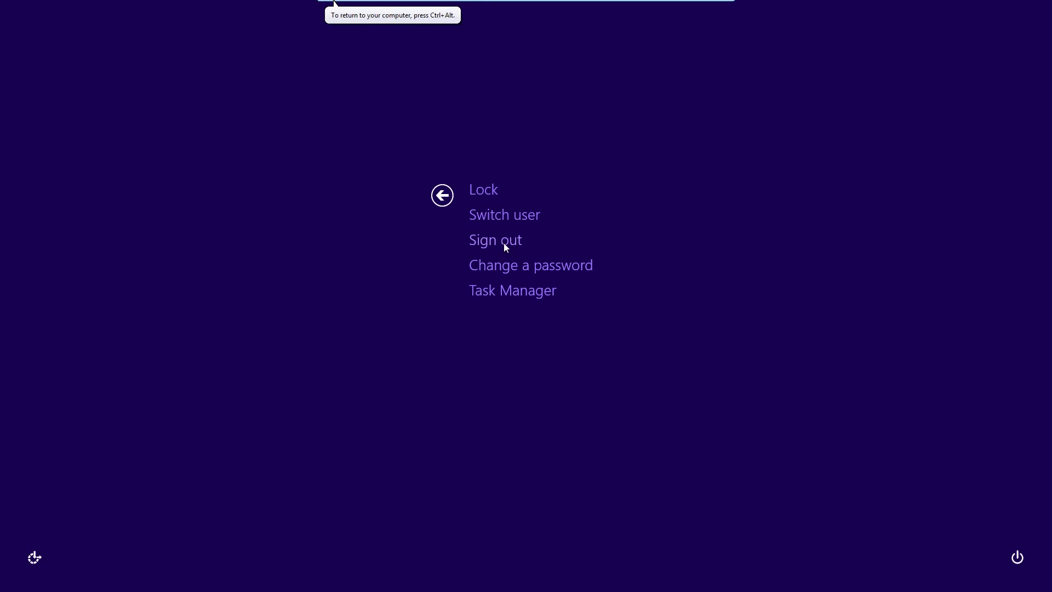
left_click(448, 202)
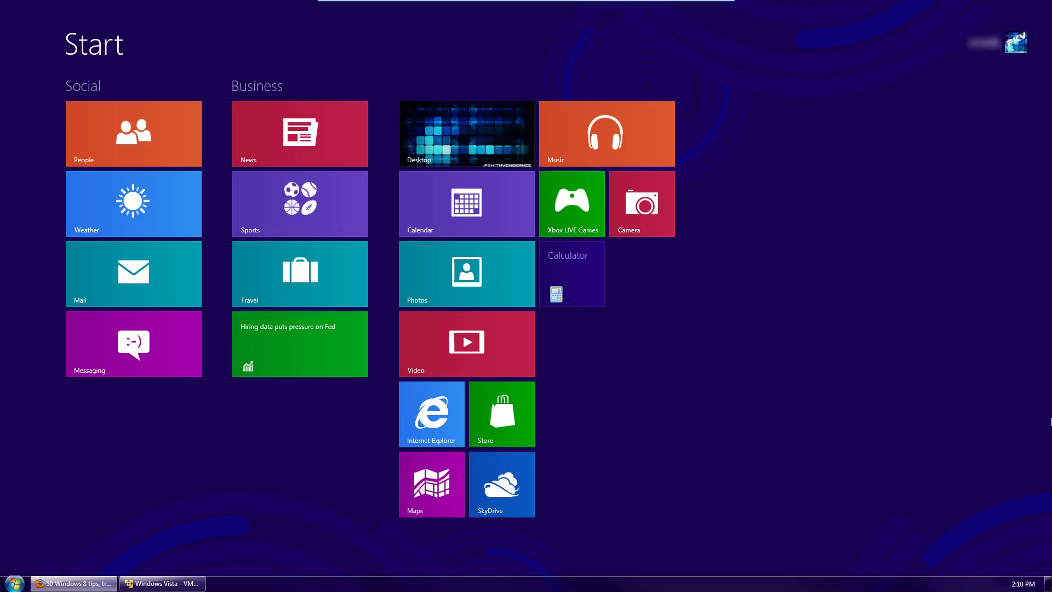